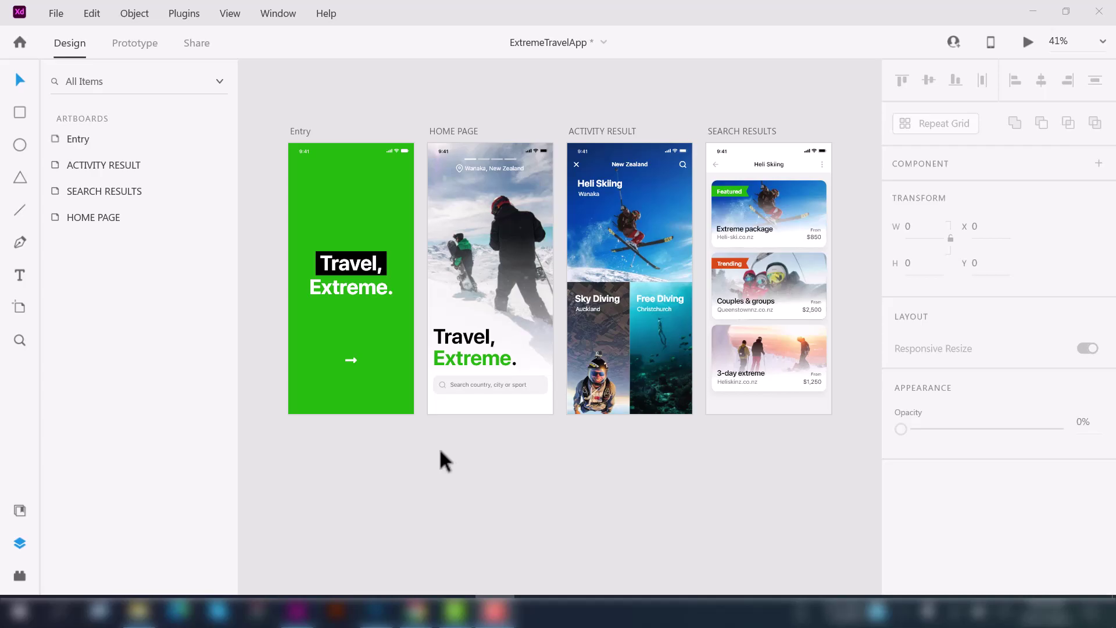
# - In Prototype mode, make the Entry artboard the starting screen of Flow 1
pyautogui.click(134, 46)
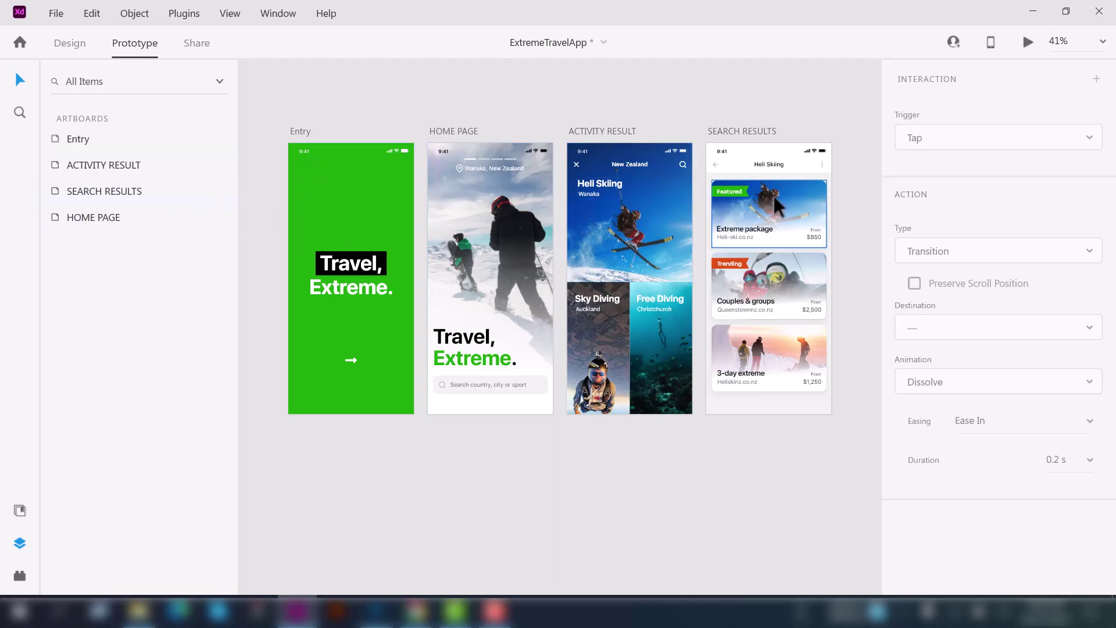
pyautogui.click(99, 139)
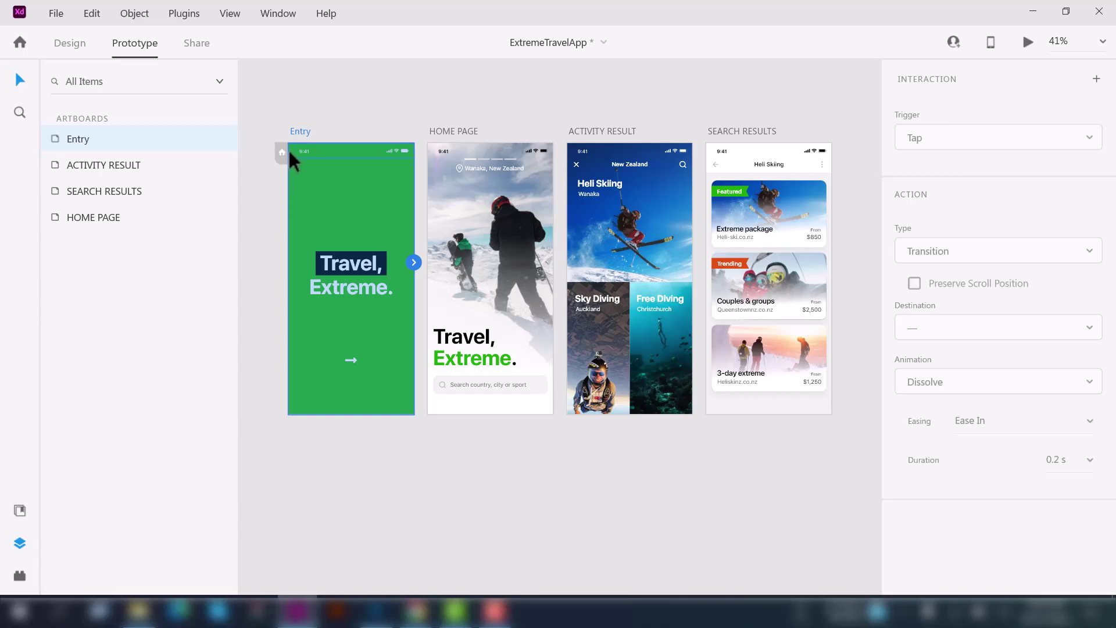
pyautogui.click(281, 153)
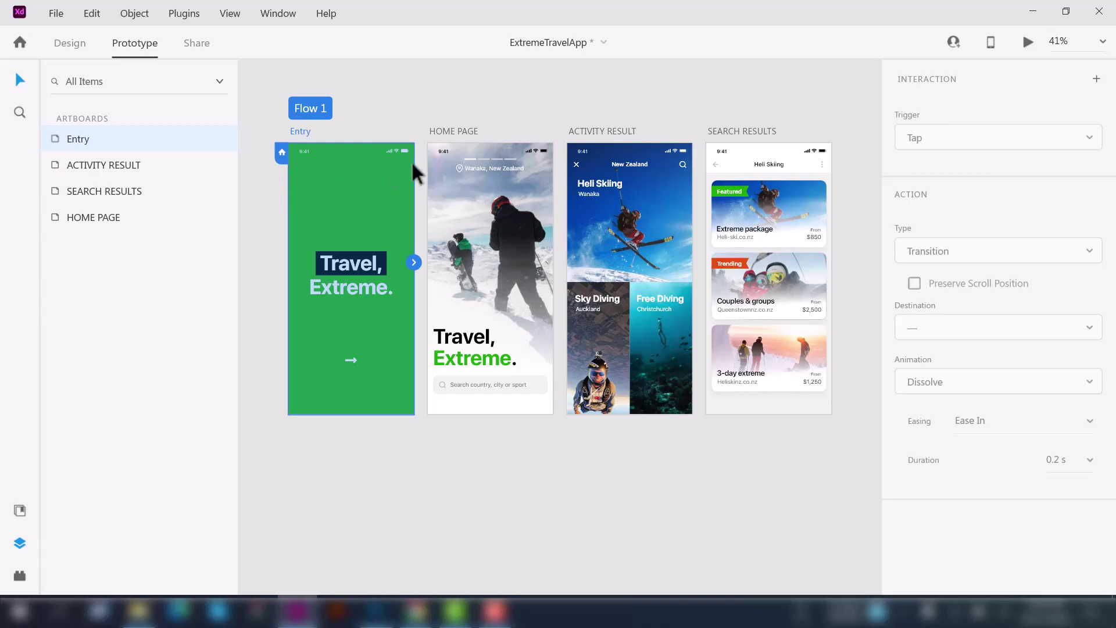
# - Try extra flow starts on HOME PAGE and ACTIVITY RESULT, then remove both
pyautogui.click(455, 133)
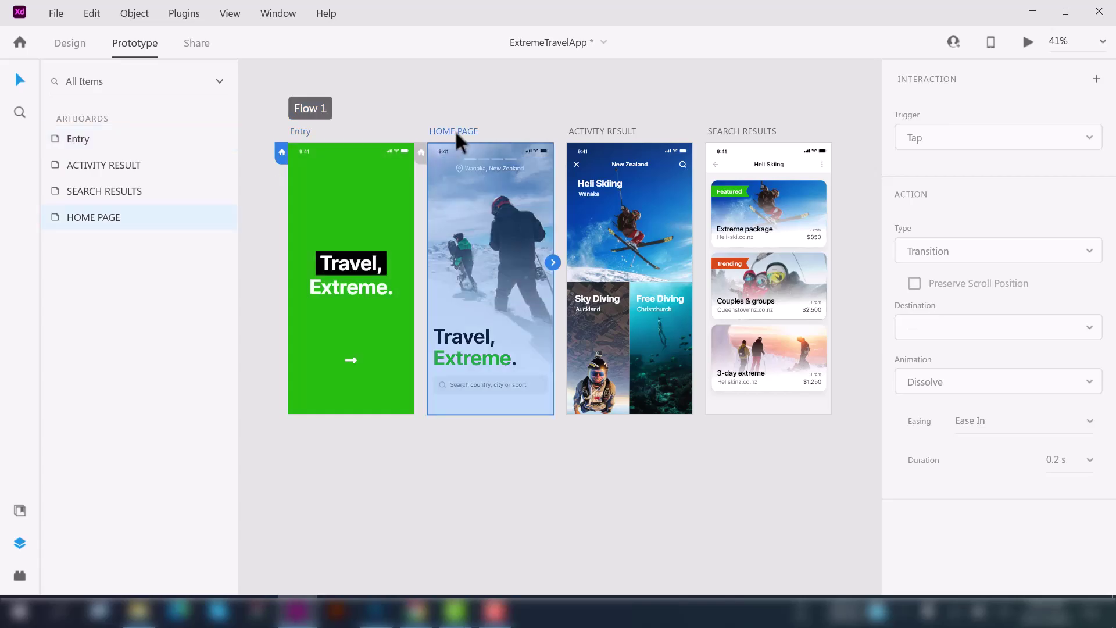
pyautogui.click(421, 152)
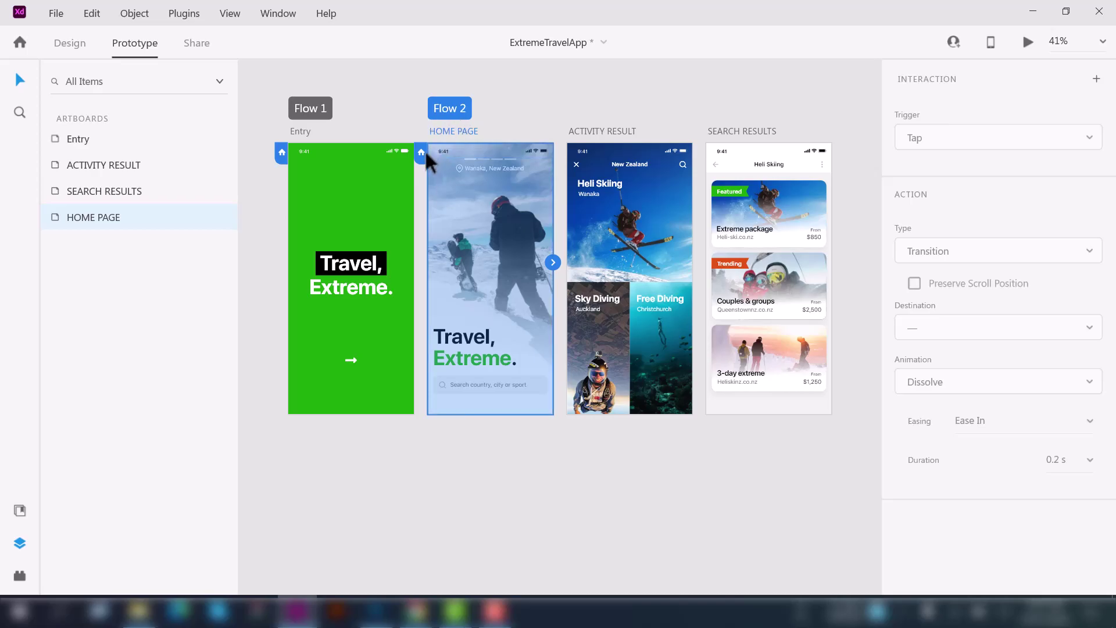
pyautogui.click(588, 132)
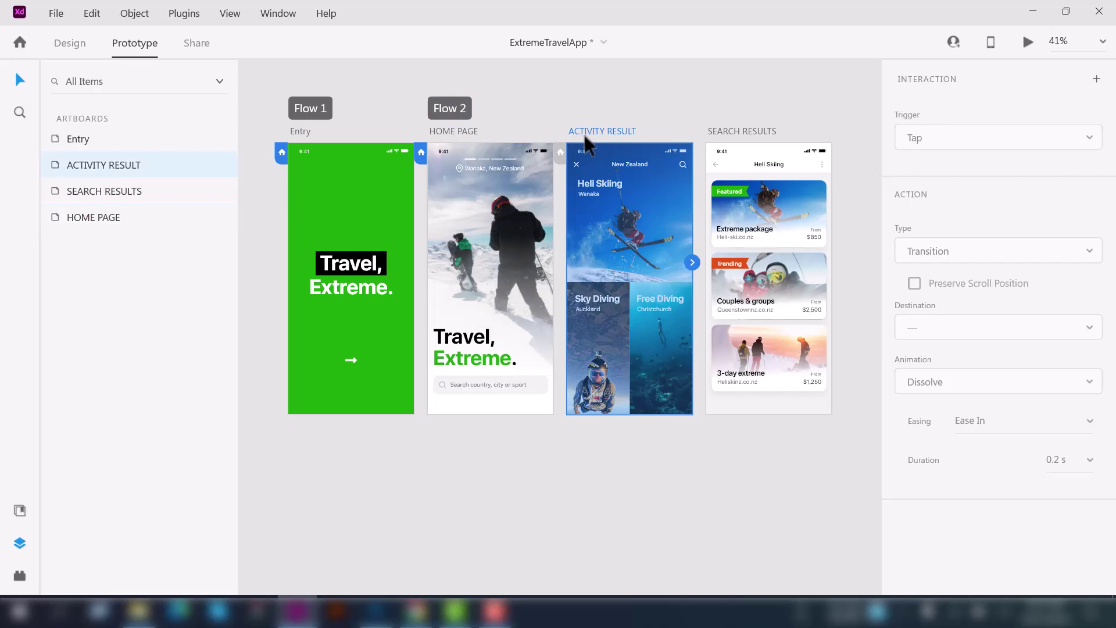
pyautogui.click(558, 153)
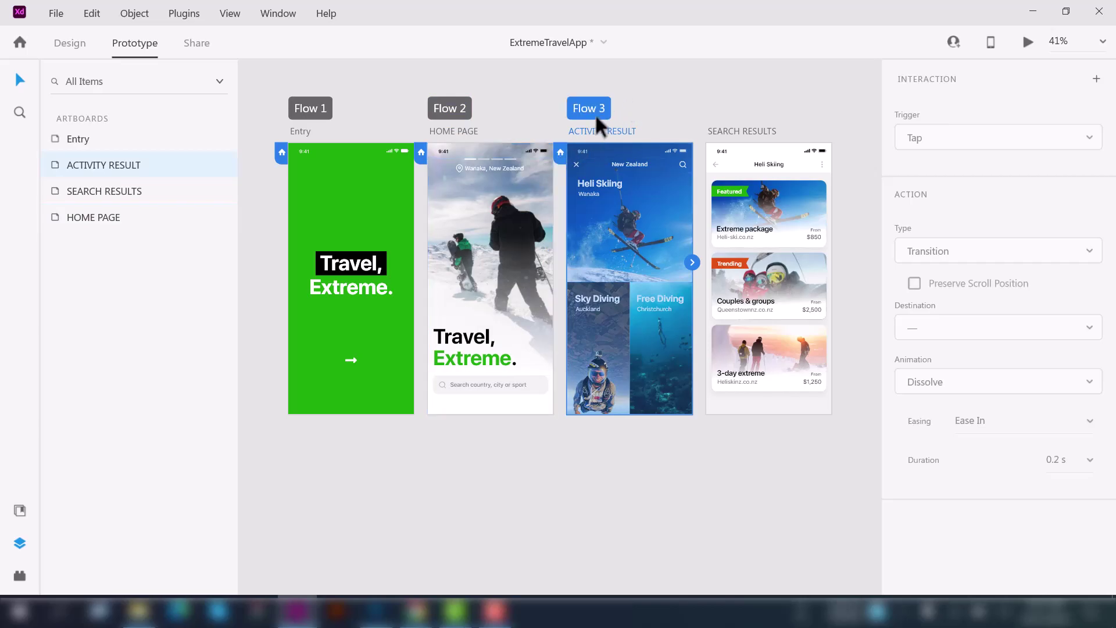
pyautogui.click(560, 154)
pyautogui.click(421, 153)
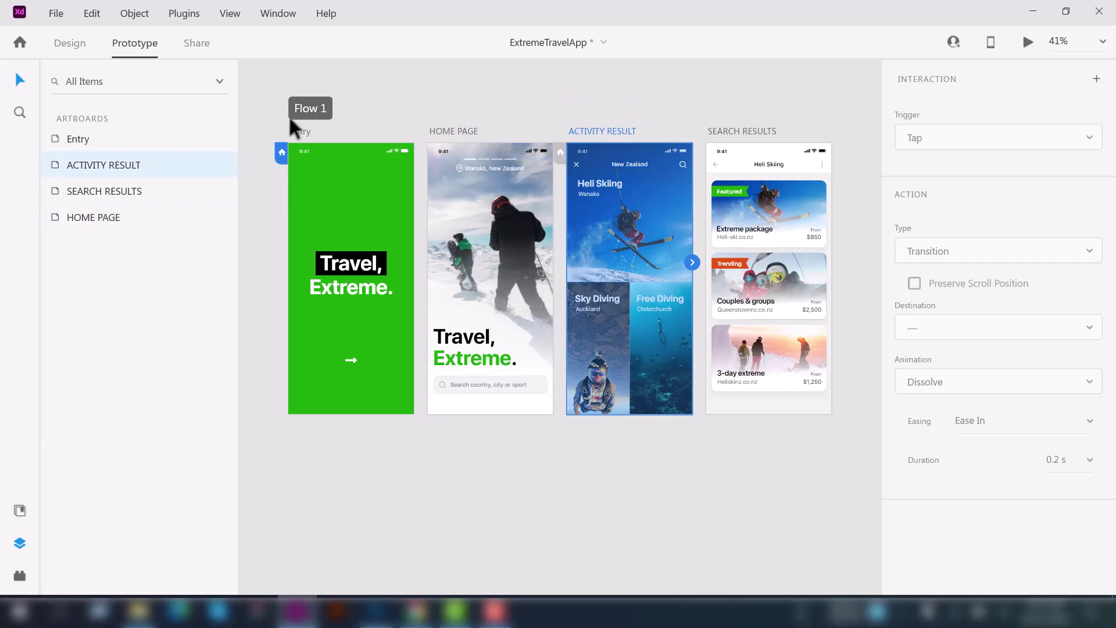
pyautogui.click(442, 471)
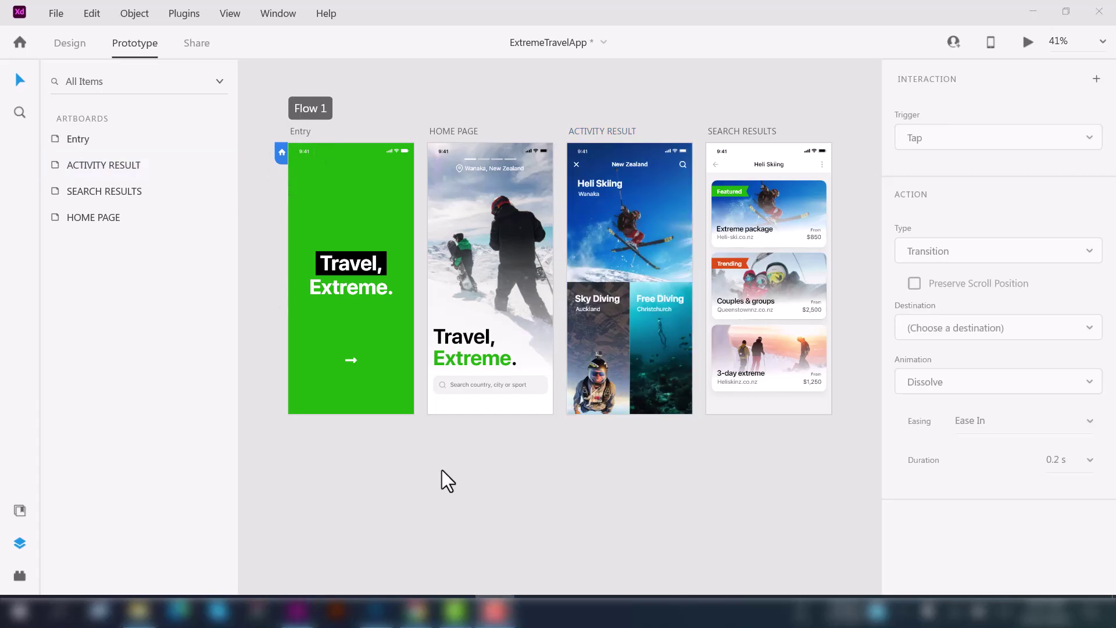
# - Link the Entry screen's arrow to HOME PAGE
pyautogui.click(352, 357)
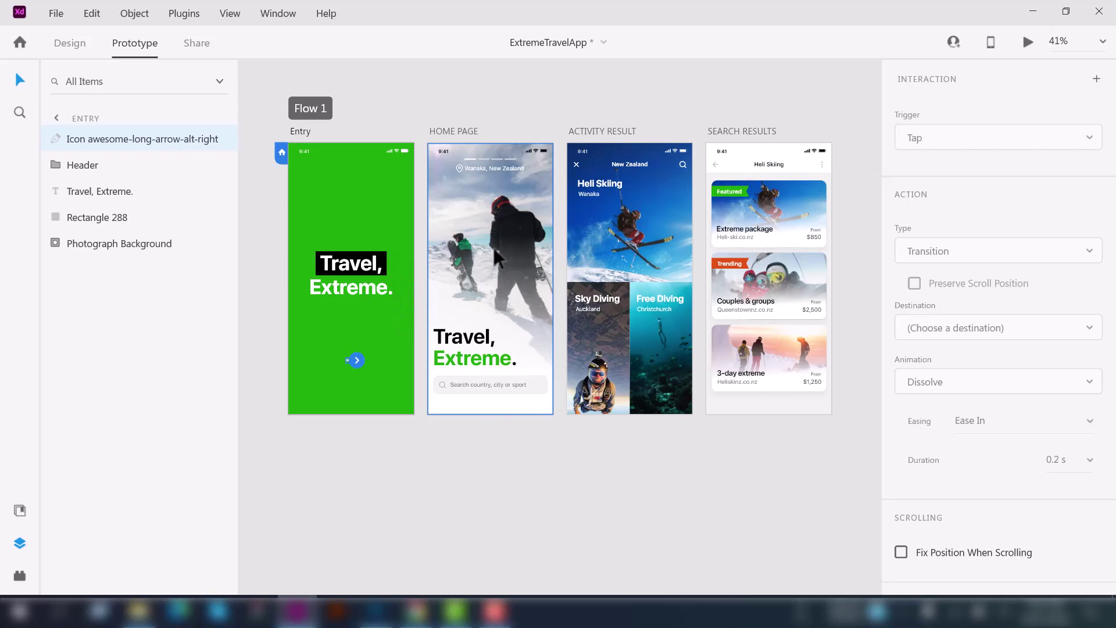
pyautogui.moveTo(356, 360); pyautogui.dragTo(392, 299)
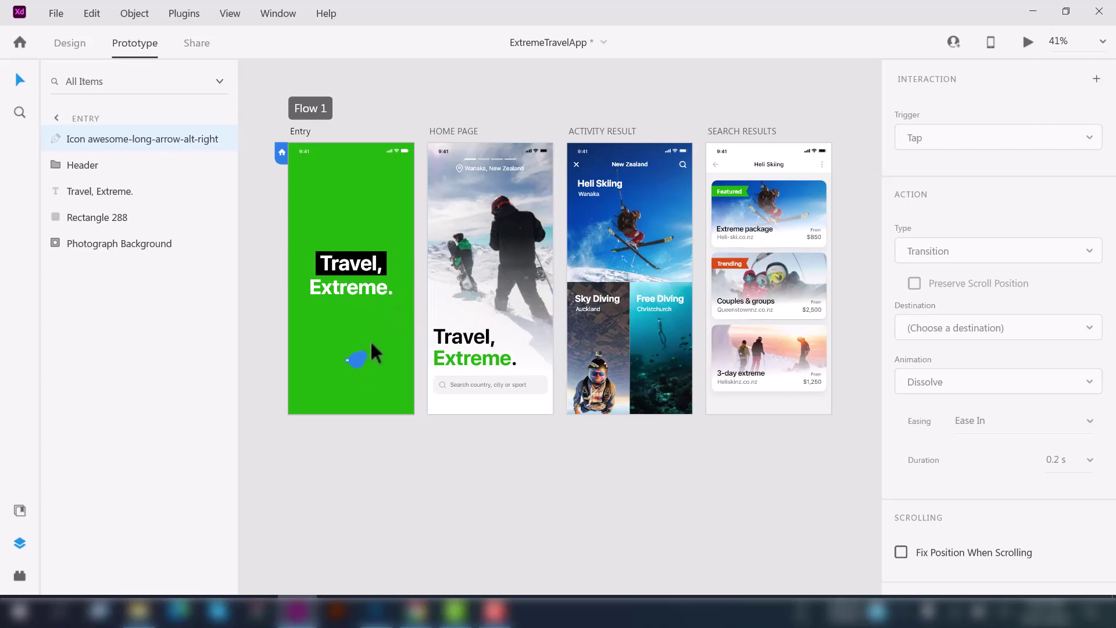
pyautogui.moveTo(401, 272); pyautogui.dragTo(425, 254)
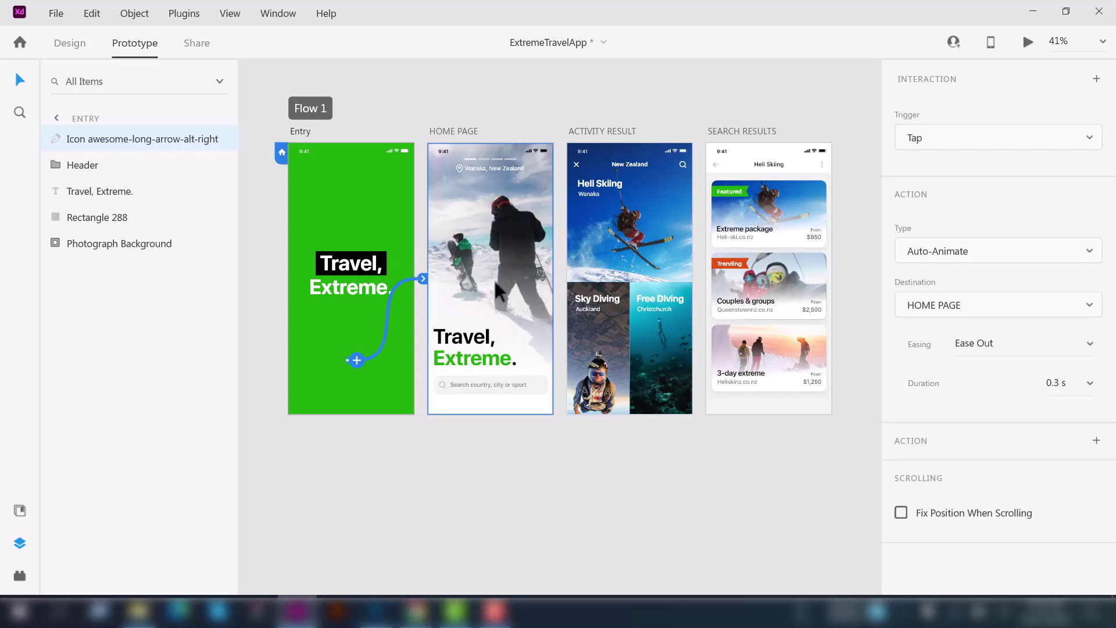
# - Link HOME PAGE to ACTIVITY RESULT, and the Heli Skiing card to SEARCH RESULTS
pyautogui.click(530, 246)
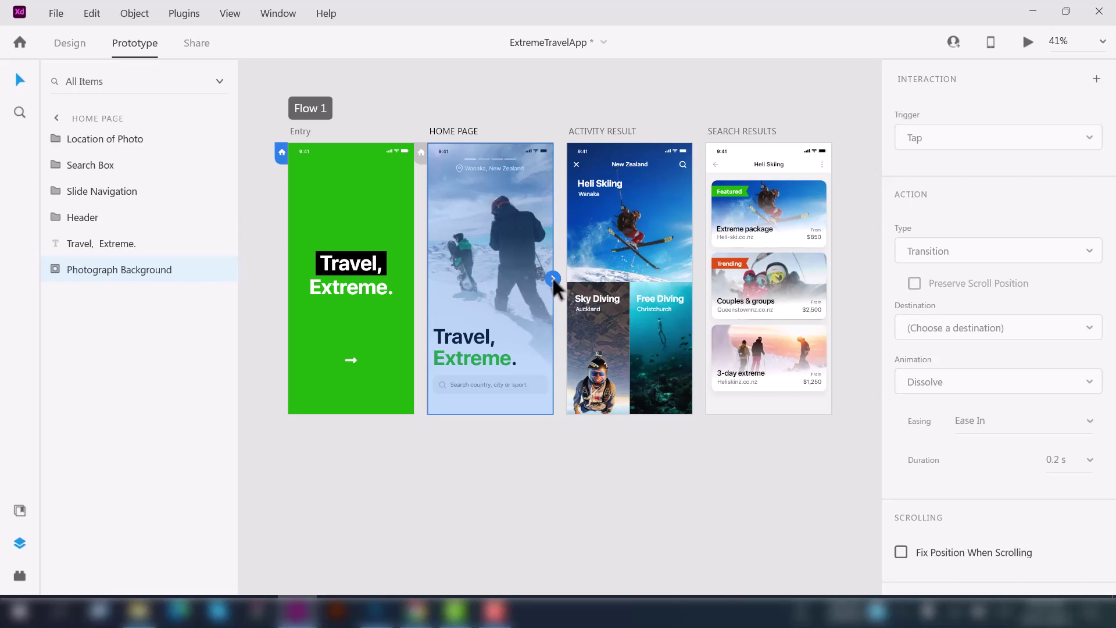
pyautogui.moveTo(554, 279); pyautogui.dragTo(567, 231)
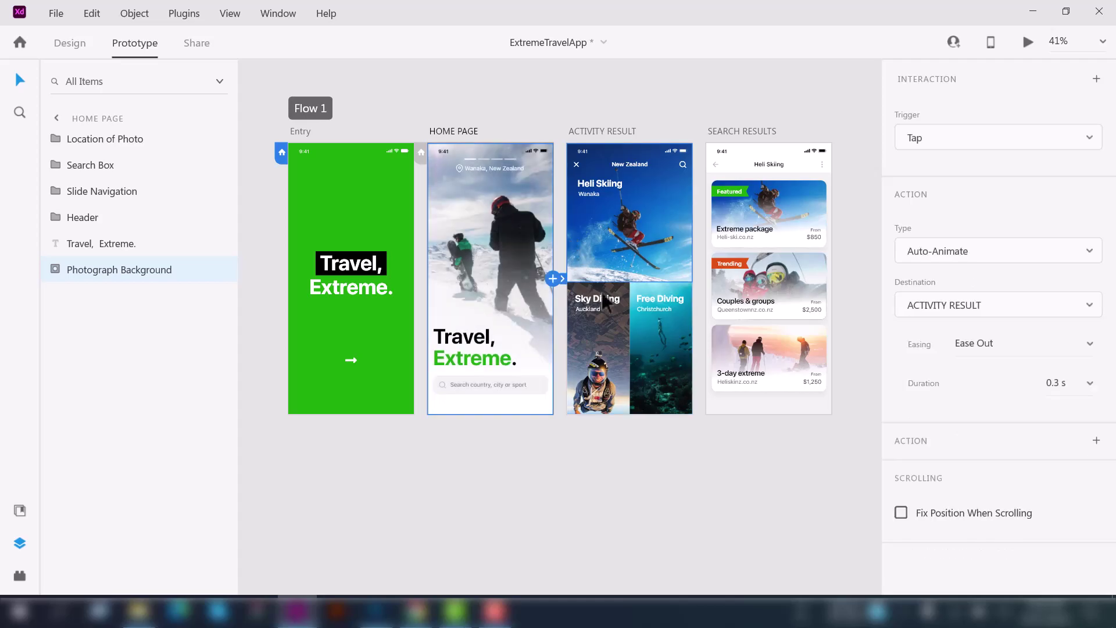
pyautogui.click(597, 144)
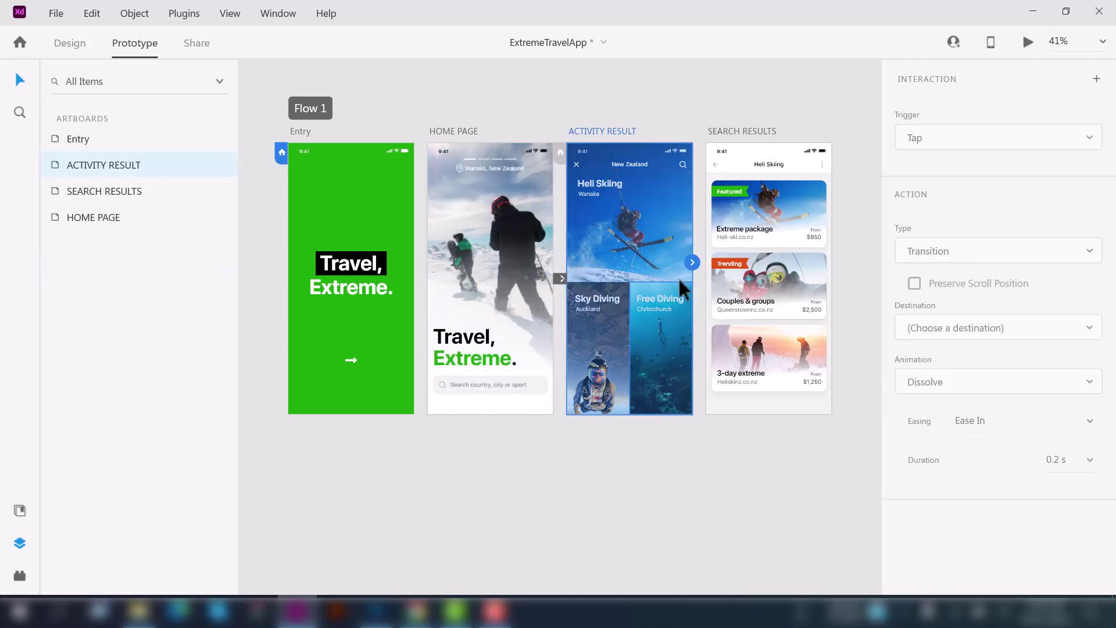
pyautogui.doubleClick(652, 228)
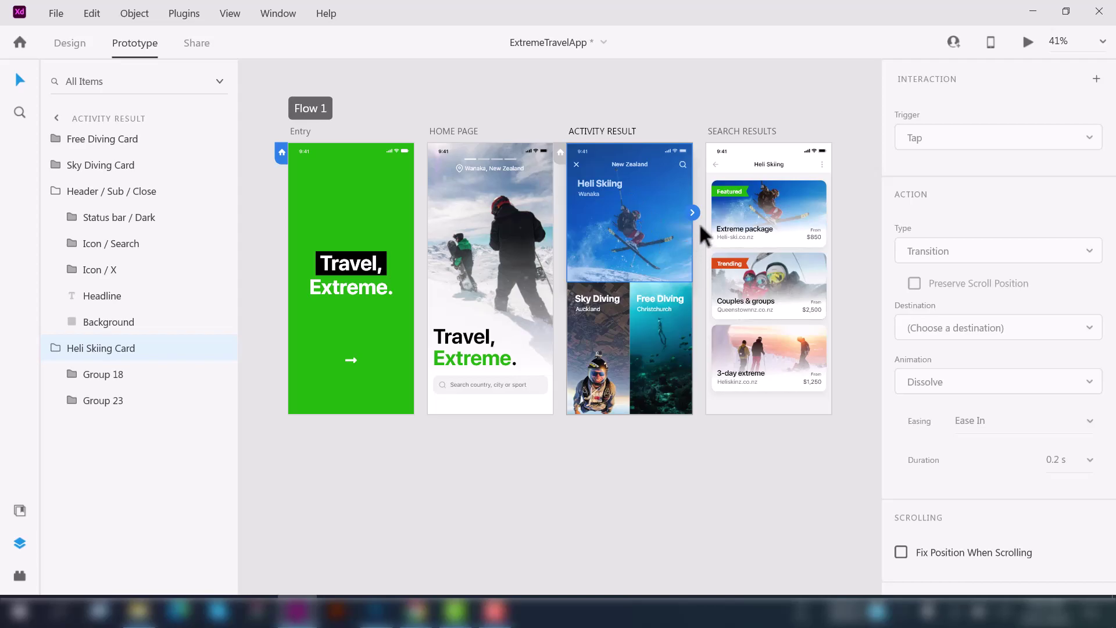
pyautogui.moveTo(694, 213); pyautogui.dragTo(708, 219)
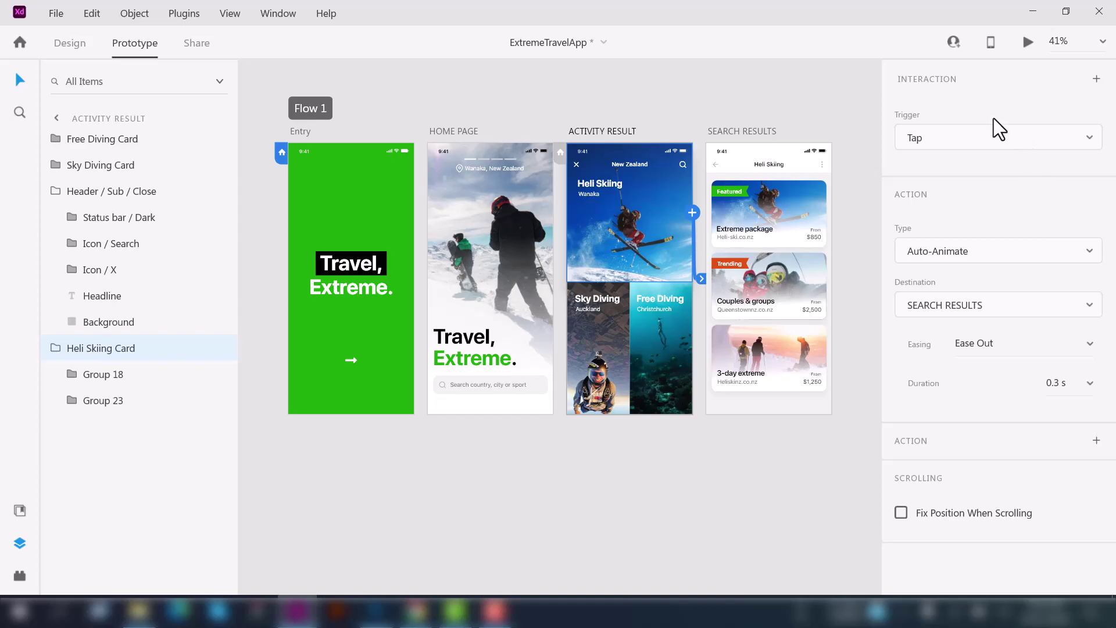
# - Keep the Tap trigger, change the action type to Transition, and keep Ease Out easing
pyautogui.click(929, 139)
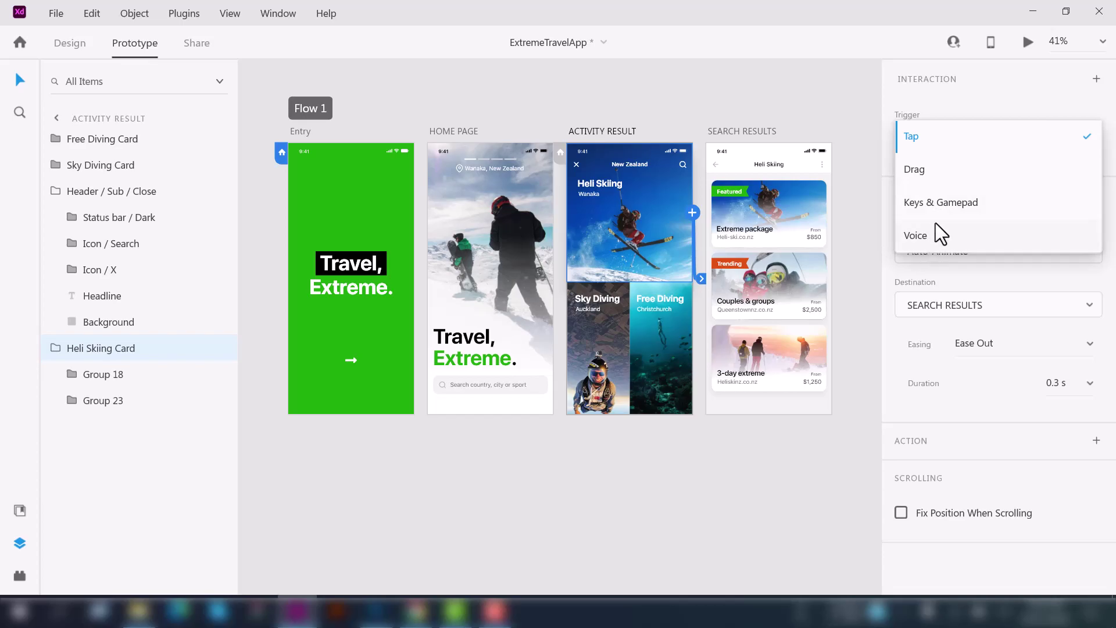
pyautogui.click(941, 137)
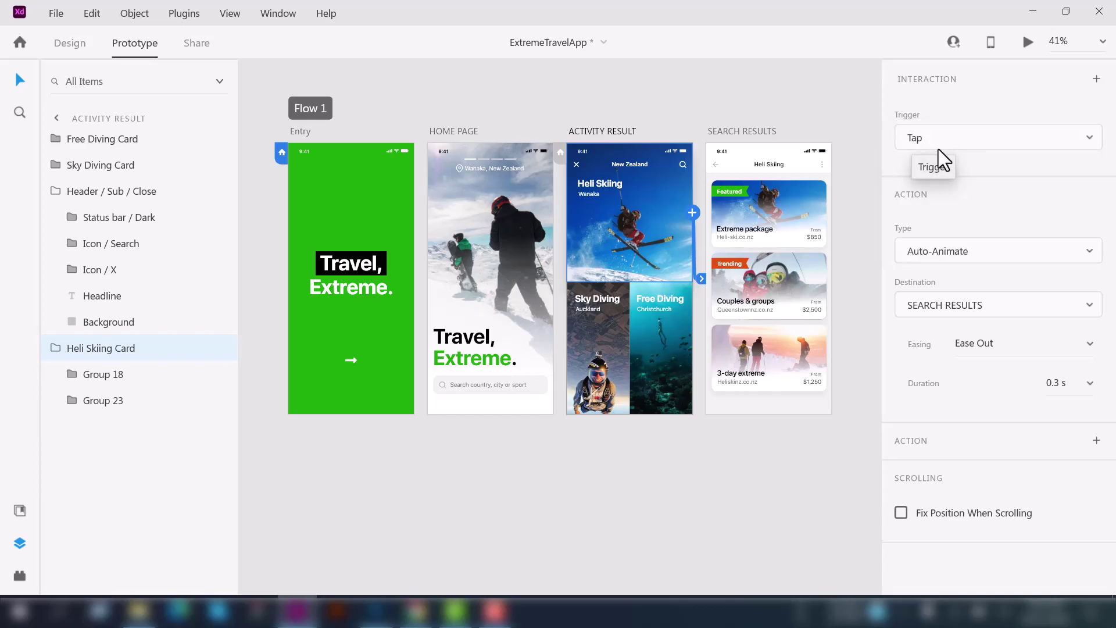
pyautogui.click(966, 249)
pyautogui.click(955, 191)
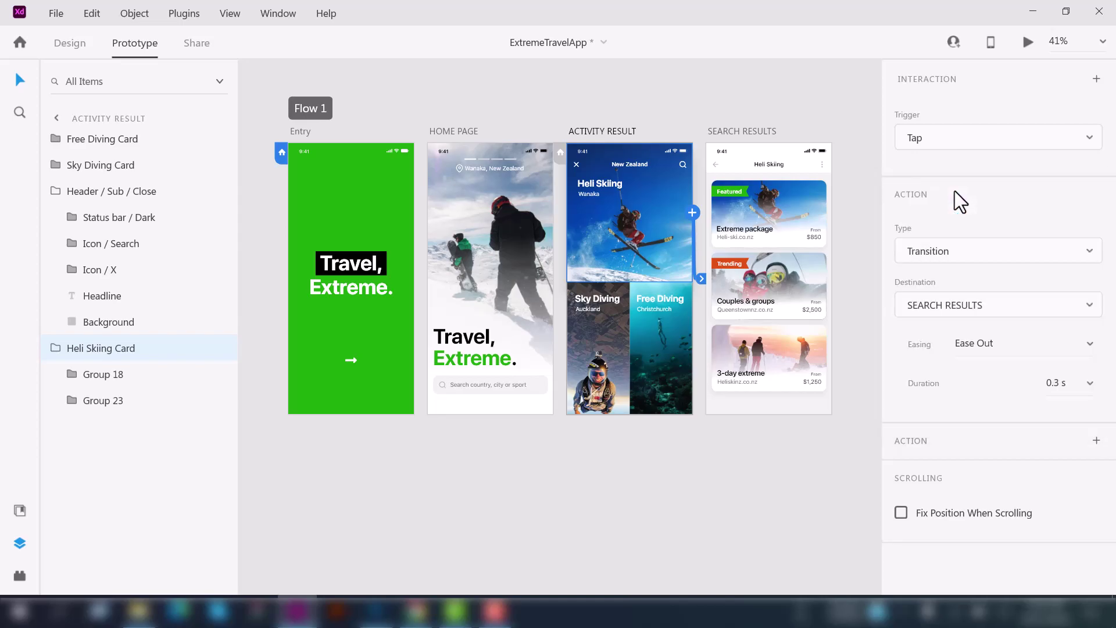
pyautogui.click(953, 255)
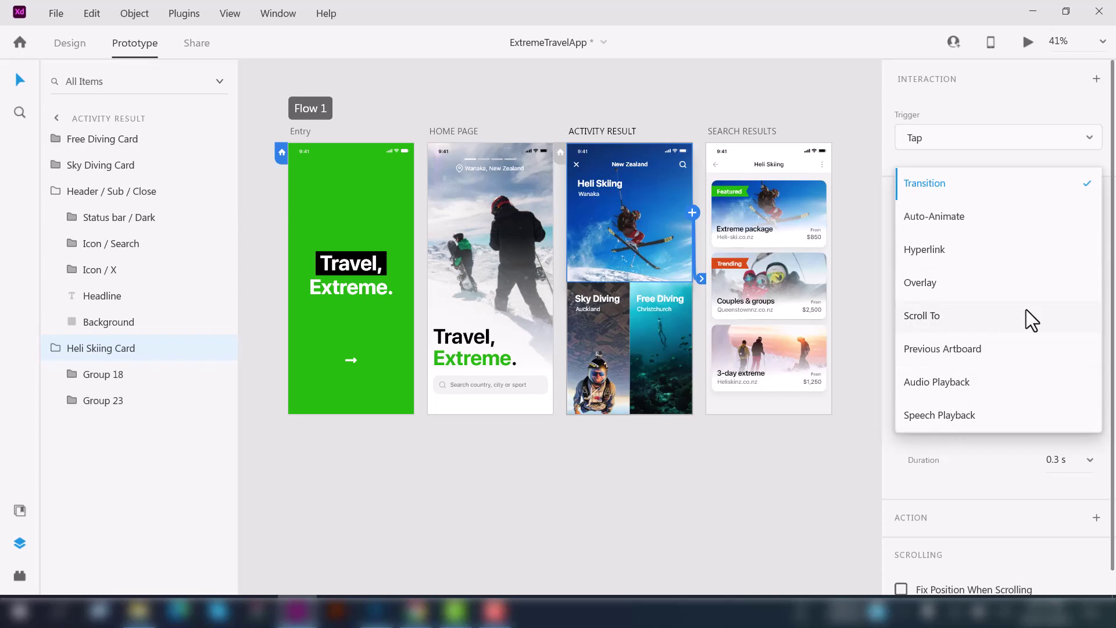
pyautogui.click(964, 189)
pyautogui.scroll(-1, 1002, 285)
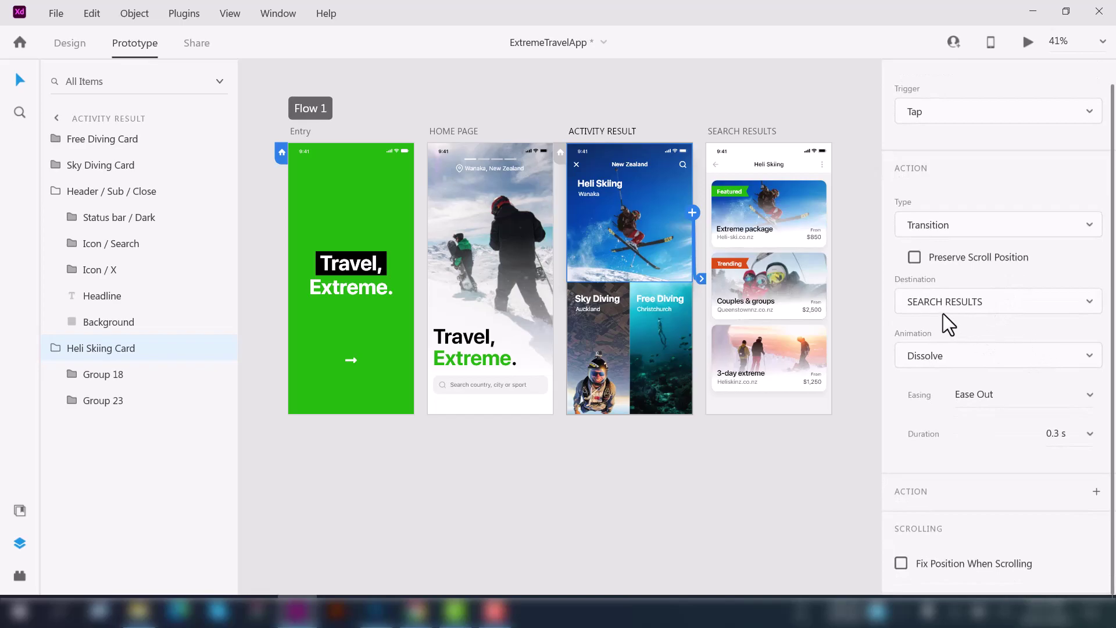
pyautogui.scroll(1, 995, 375)
pyautogui.scroll(-1, 988, 414)
pyautogui.click(1089, 397)
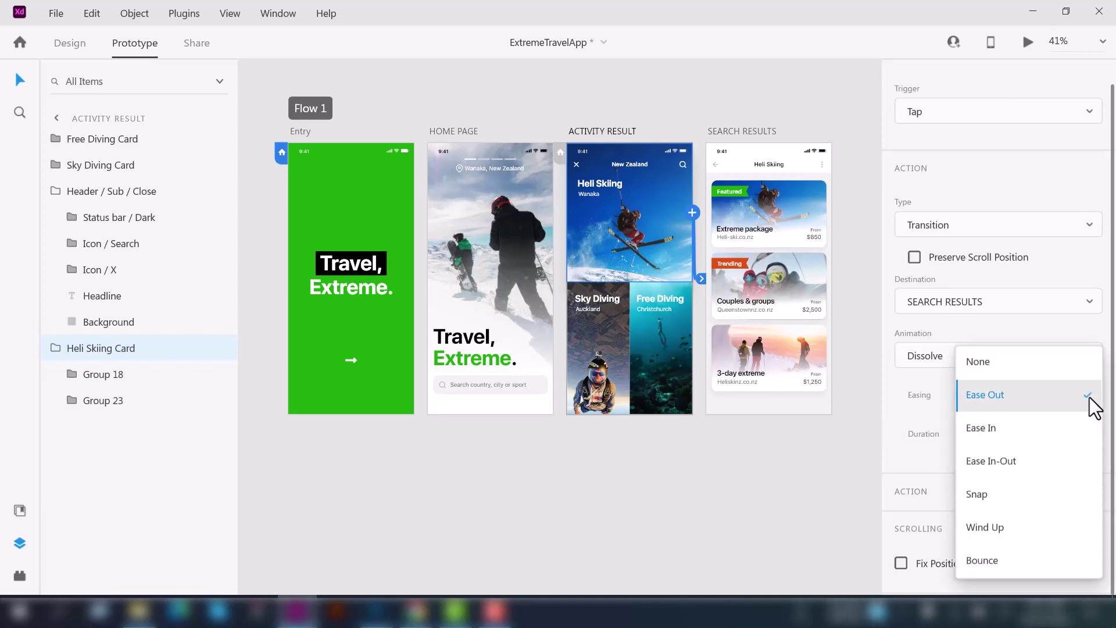
pyautogui.click(1041, 400)
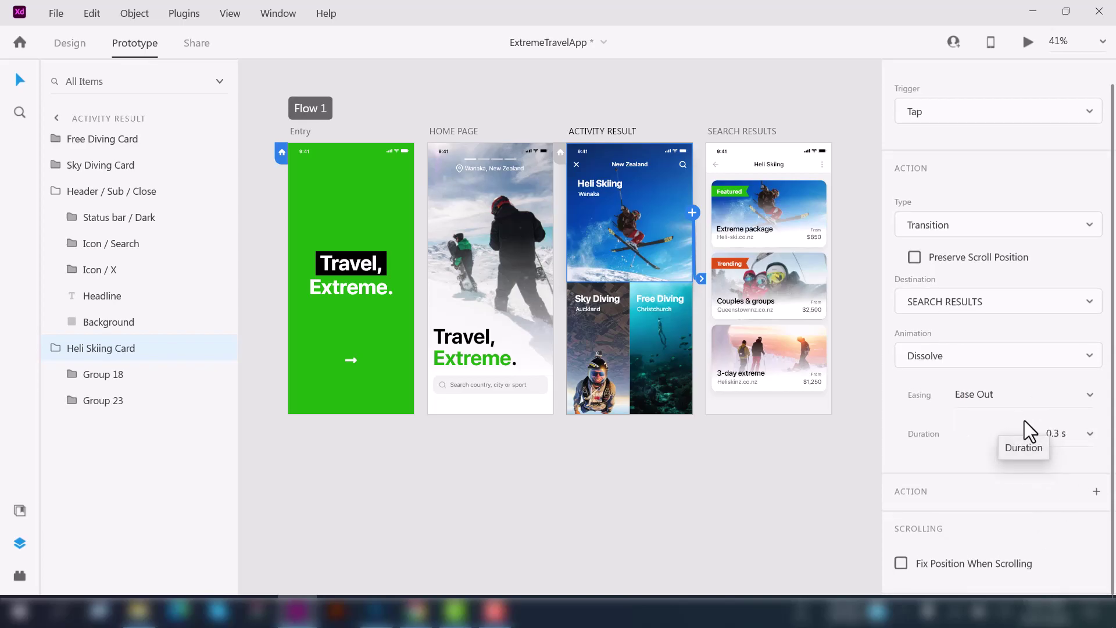
pyautogui.scroll(1, 1033, 434)
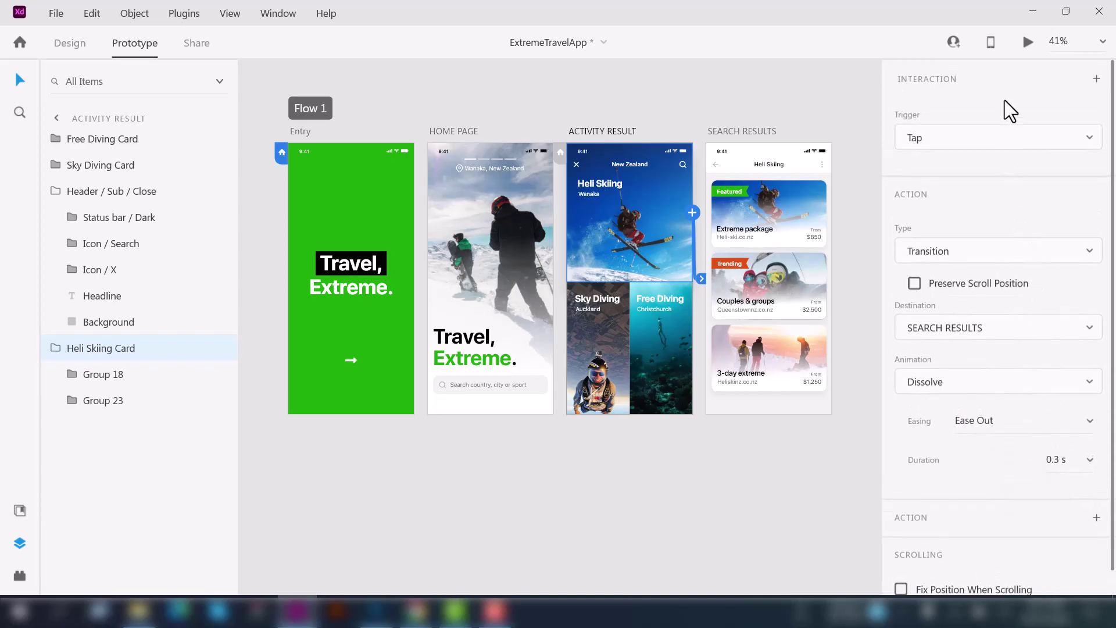
pyautogui.click(1029, 43)
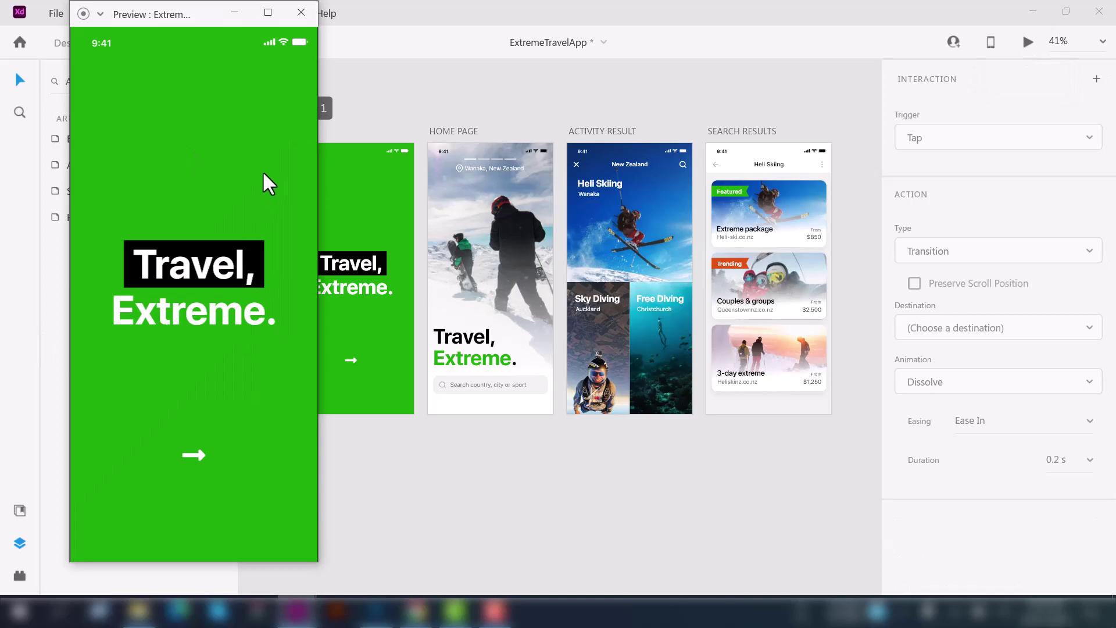
pyautogui.click(267, 14)
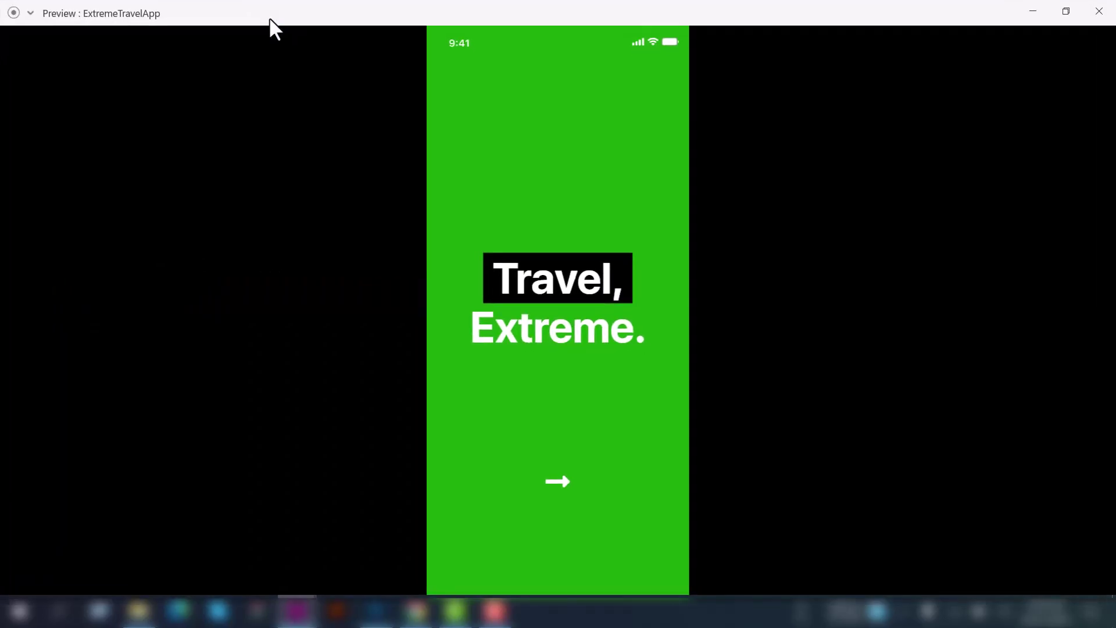
pyautogui.click(567, 491)
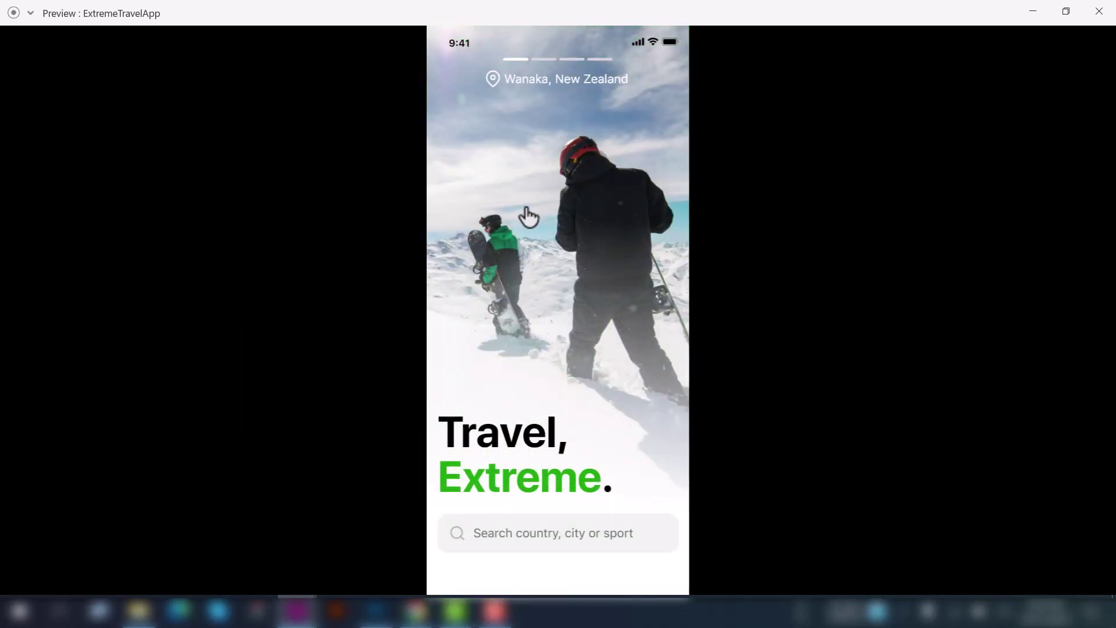
pyautogui.click(563, 241)
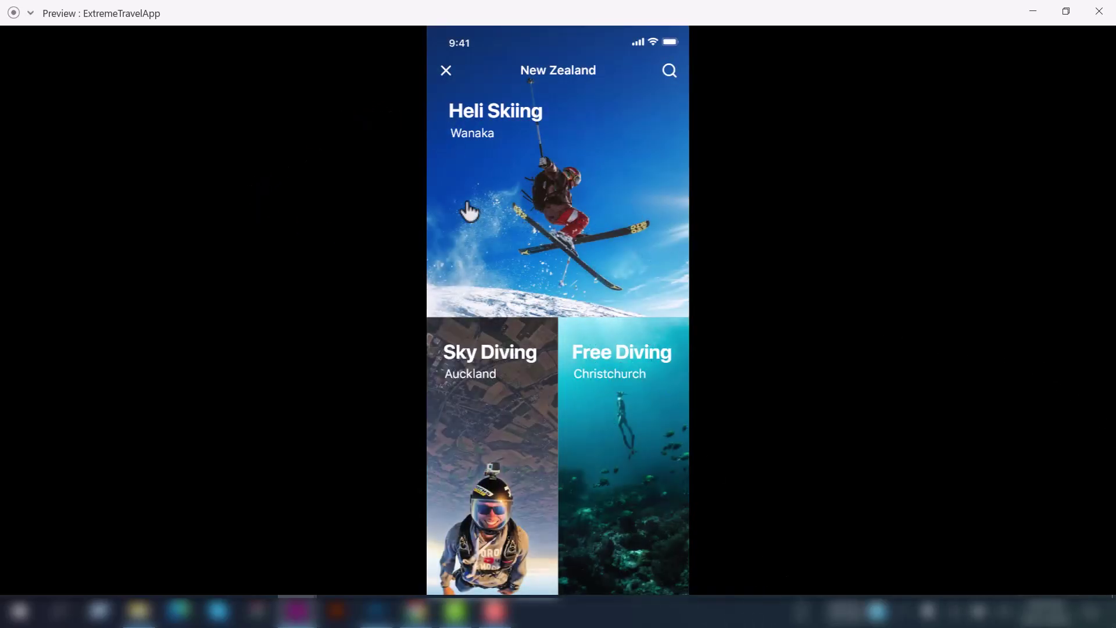
pyautogui.click(590, 171)
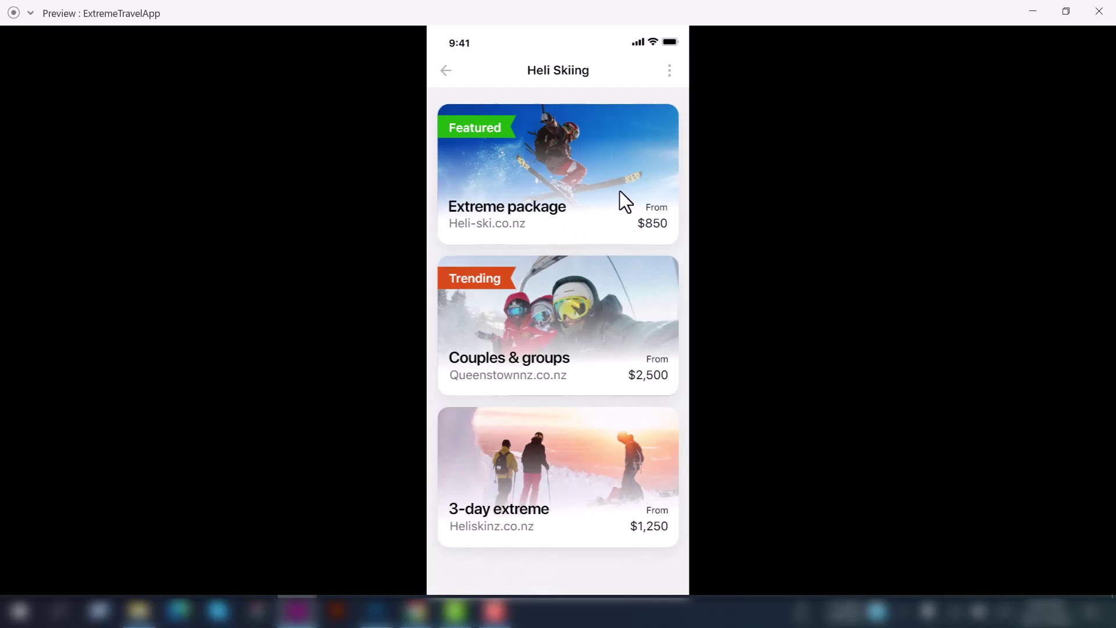
pyautogui.click(1098, 13)
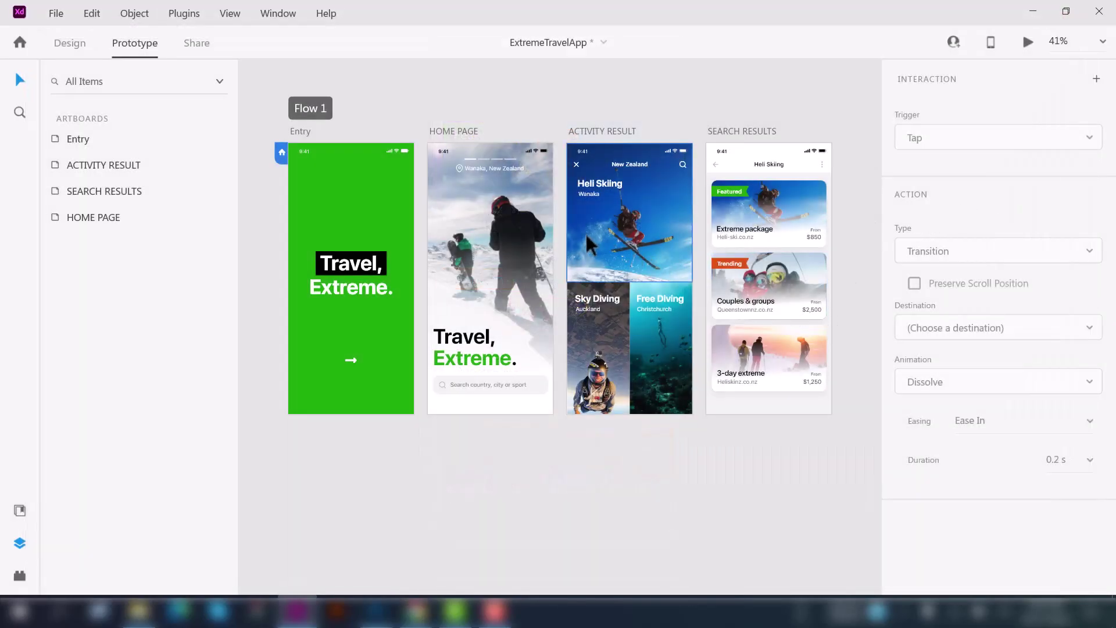